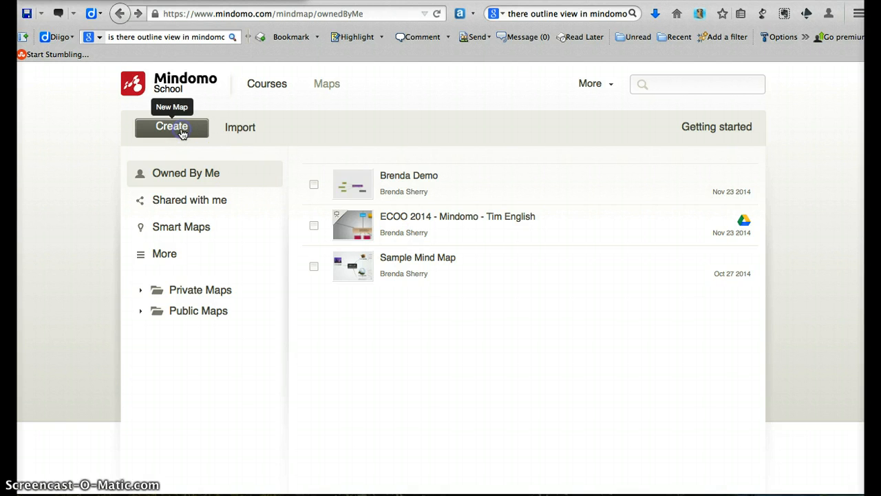
# Start a new map from the blank mind map template and title it "The SAMR Model"
pyautogui.click(172, 127)
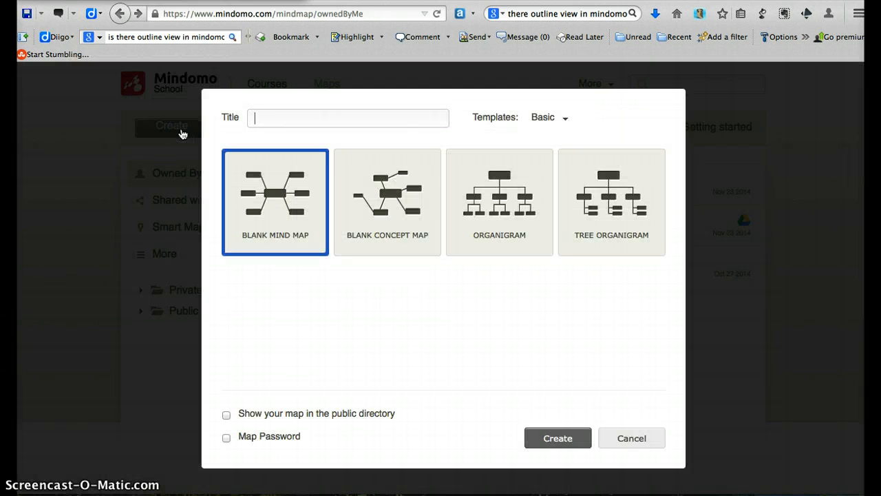
pyautogui.write('The SAMR Model')
pyautogui.click(257, 232)
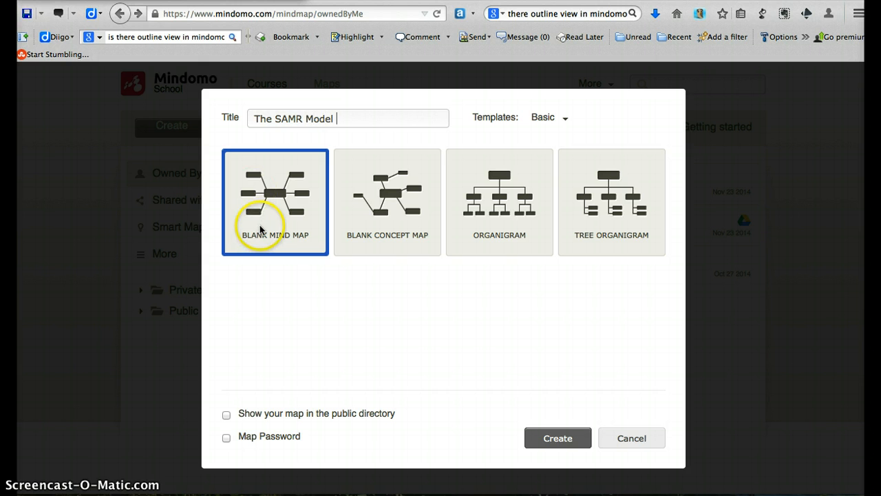
pyautogui.click(359, 119)
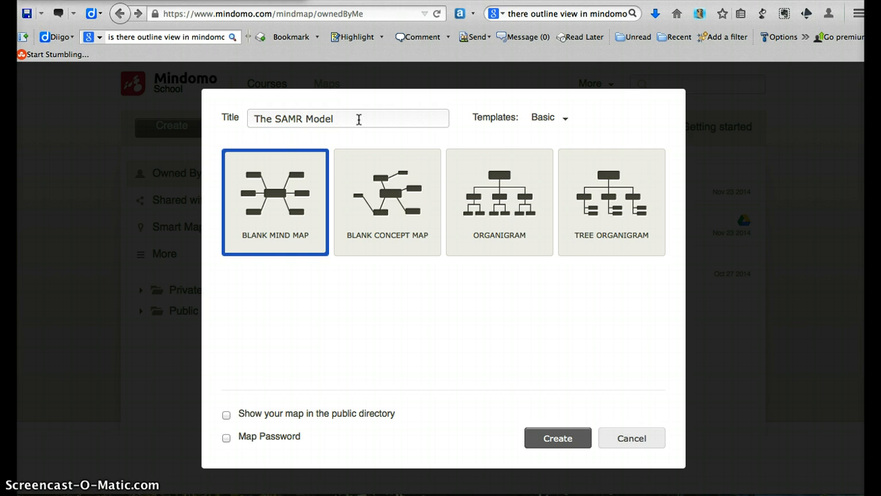
pyautogui.click(301, 206)
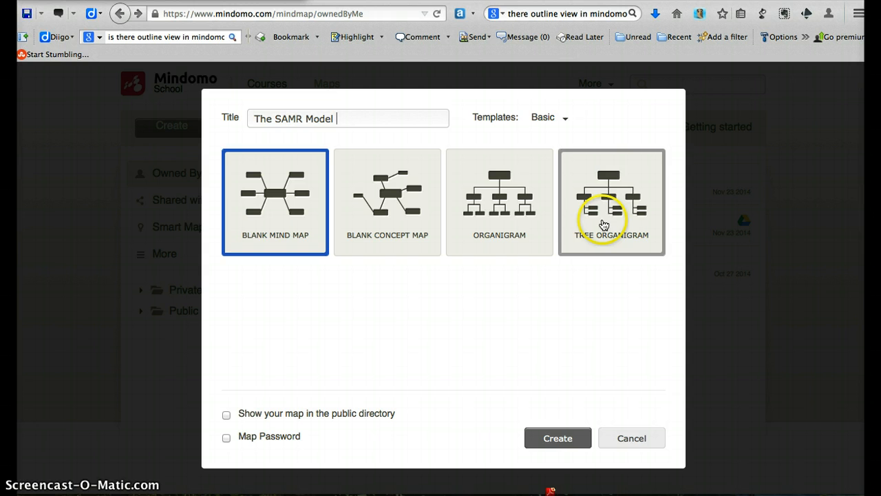
# Look through the available template categories for education and business
pyautogui.click(567, 119)
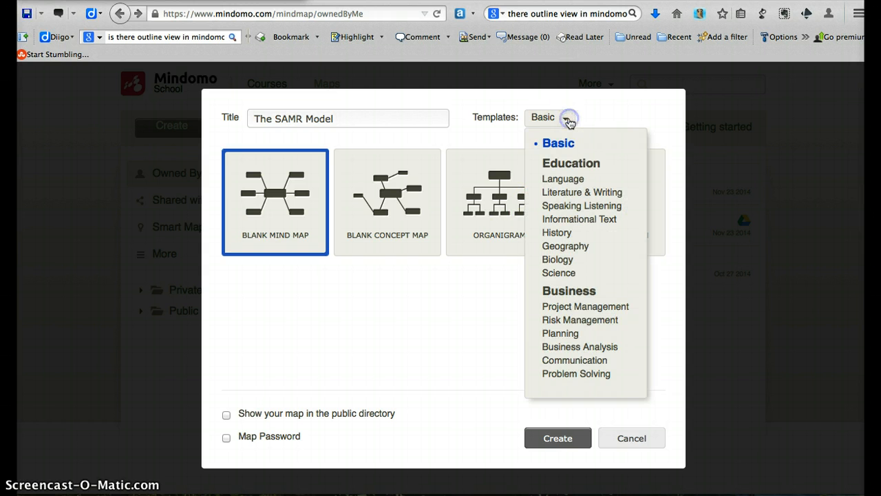
pyautogui.click(567, 248)
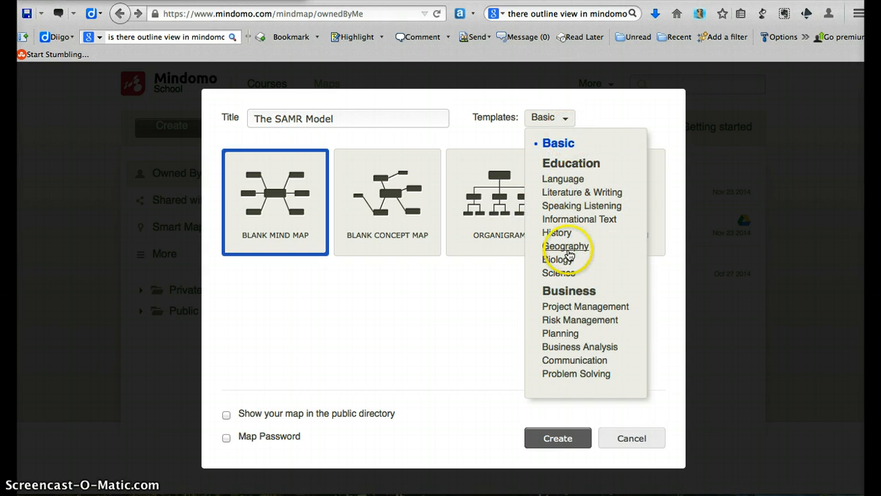
pyautogui.click(448, 315)
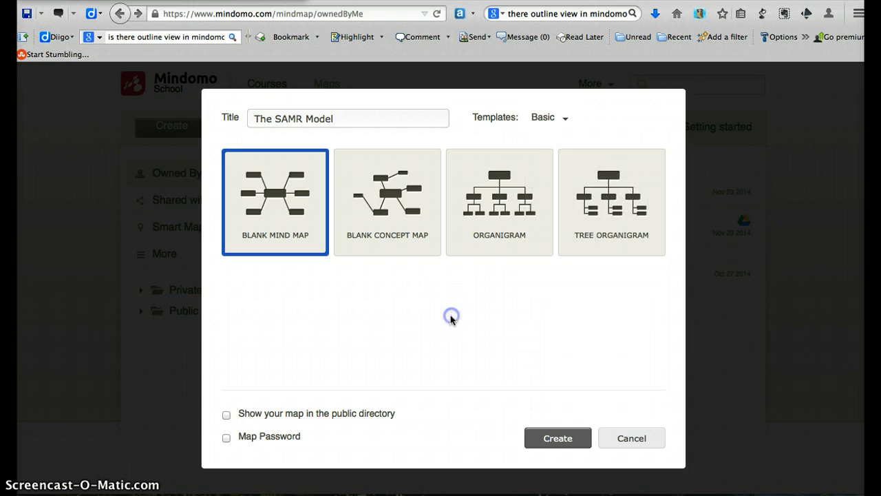
pyautogui.click(226, 415)
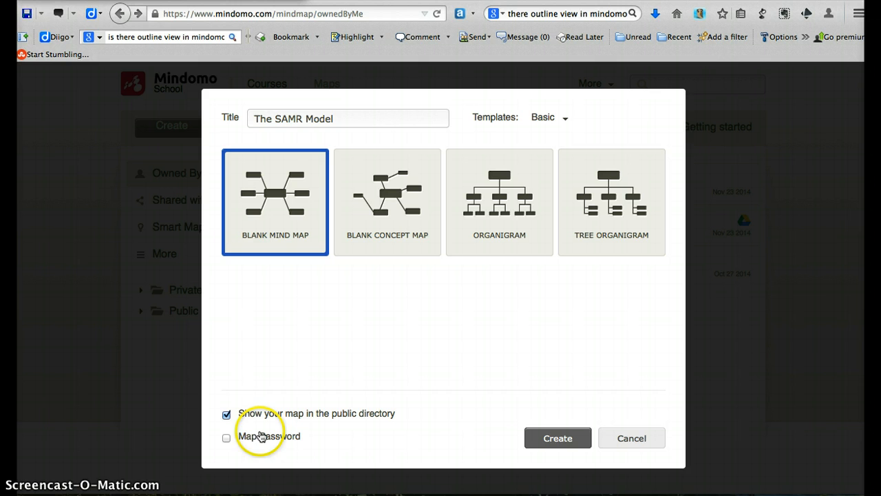
pyautogui.click(226, 415)
pyautogui.click(226, 438)
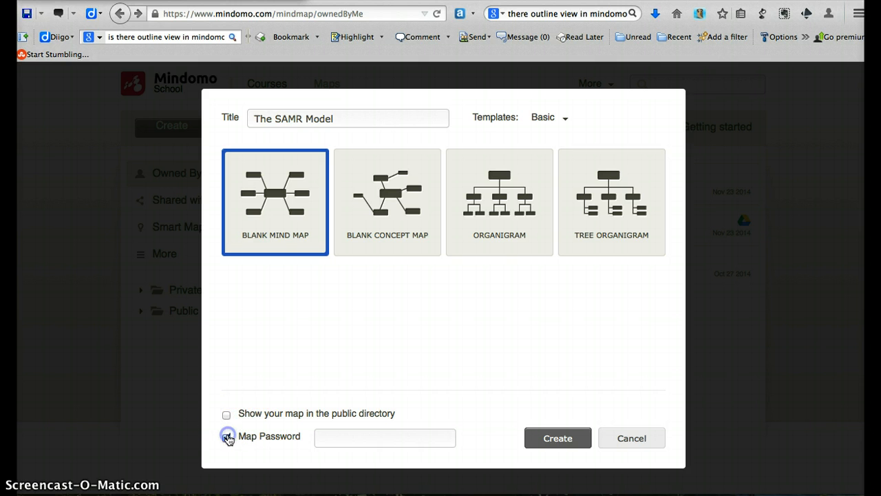
pyautogui.click(226, 438)
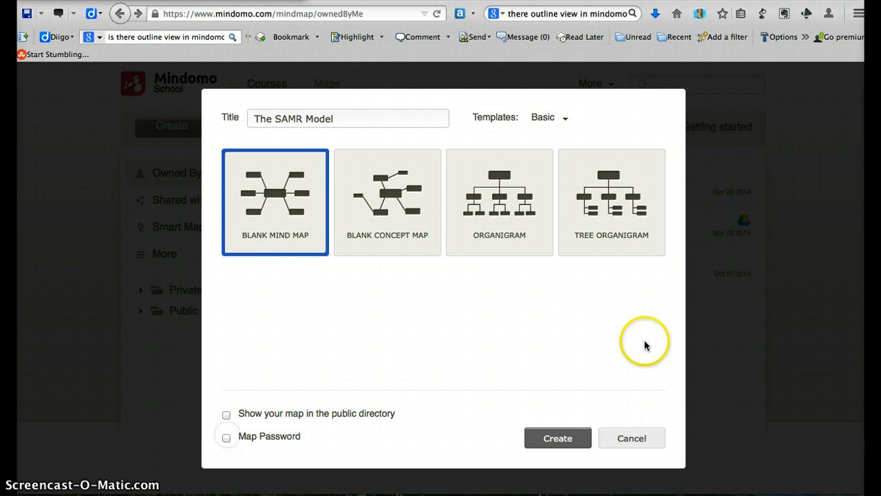
# Create the map with the public directory and map password options left off
pyautogui.click(567, 443)
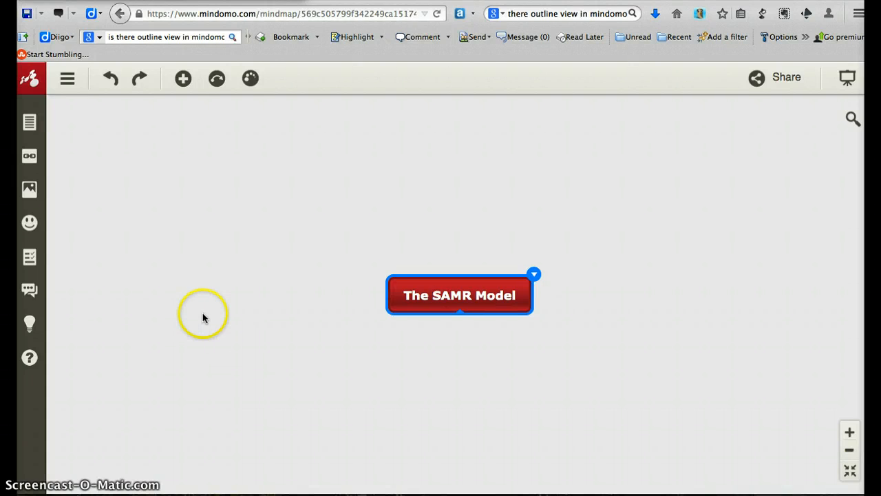
# Look over the map's general commands, the list of Mindomo tutorials and the Mindomo bookmarks
pyautogui.click(67, 80)
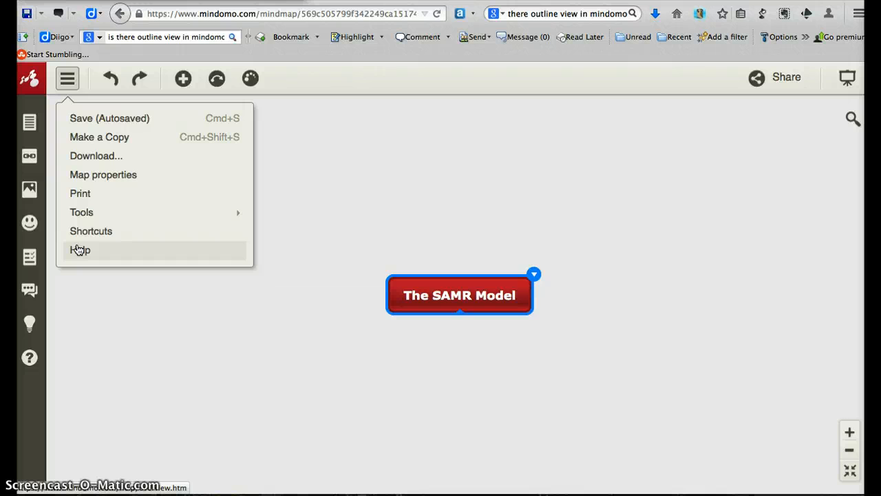
pyautogui.click(102, 321)
pyautogui.click(29, 360)
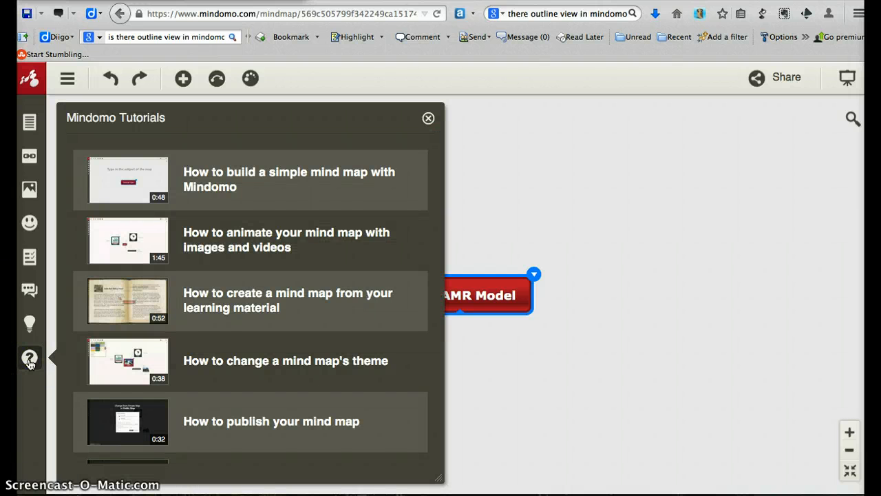
pyautogui.rightClick(205, 338)
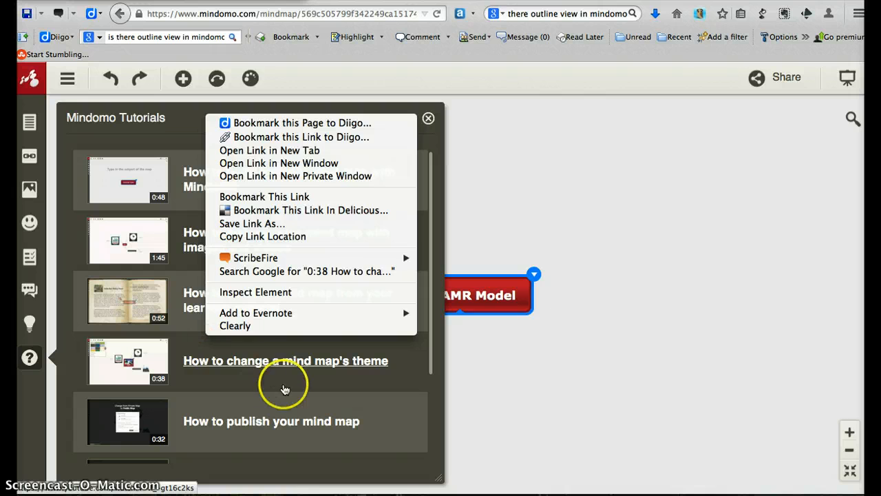
pyautogui.click(285, 390)
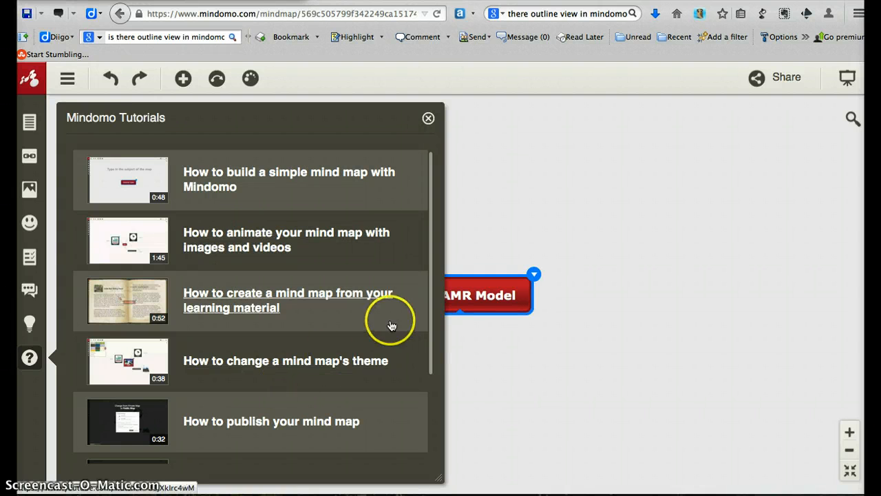
pyautogui.click(428, 119)
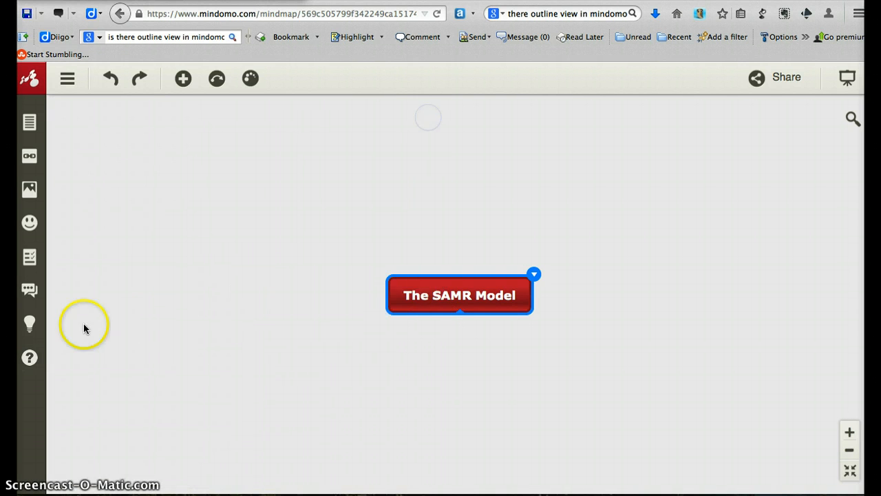
pyautogui.click(36, 326)
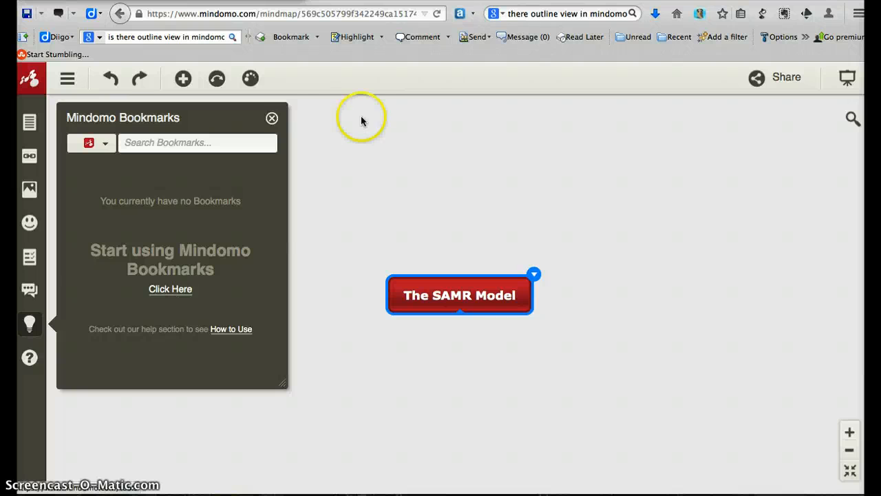
pyautogui.click(272, 121)
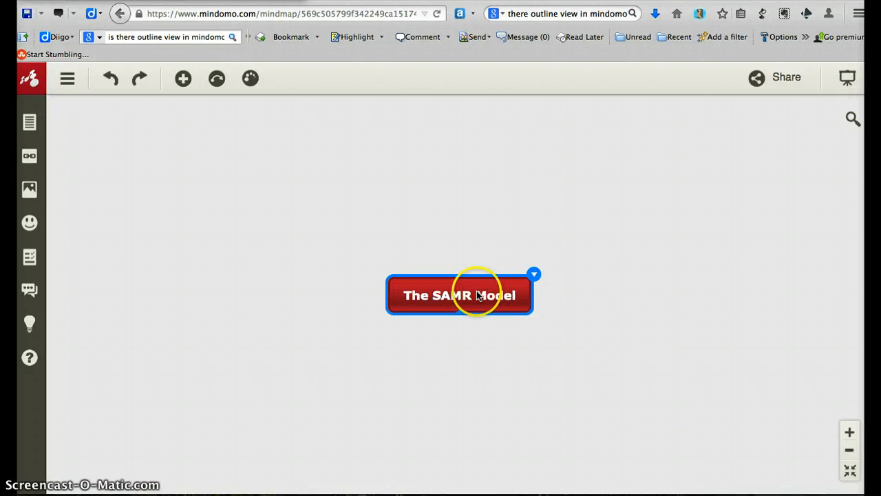
# Insert a main topic named "Substitution" connected to the central topic The SAMR Model
pyautogui.moveTo(479, 295); pyautogui.dragTo(474, 344)
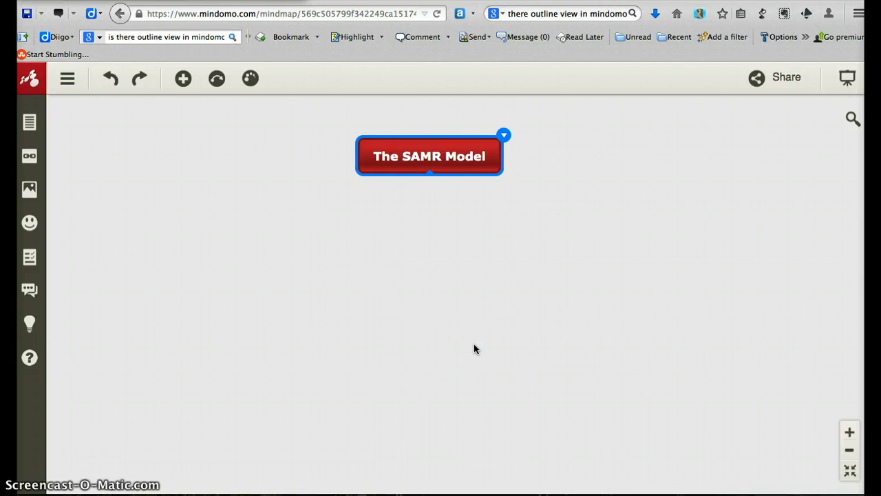
pyautogui.click(504, 137)
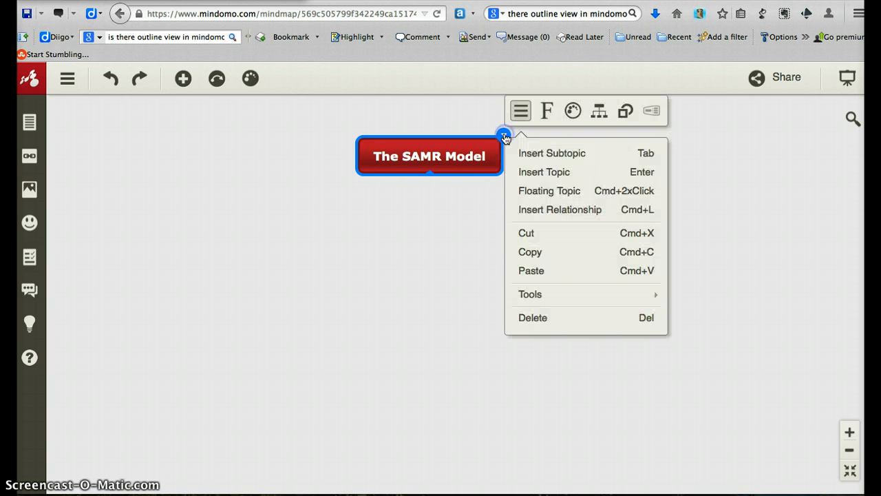
pyautogui.click(551, 173)
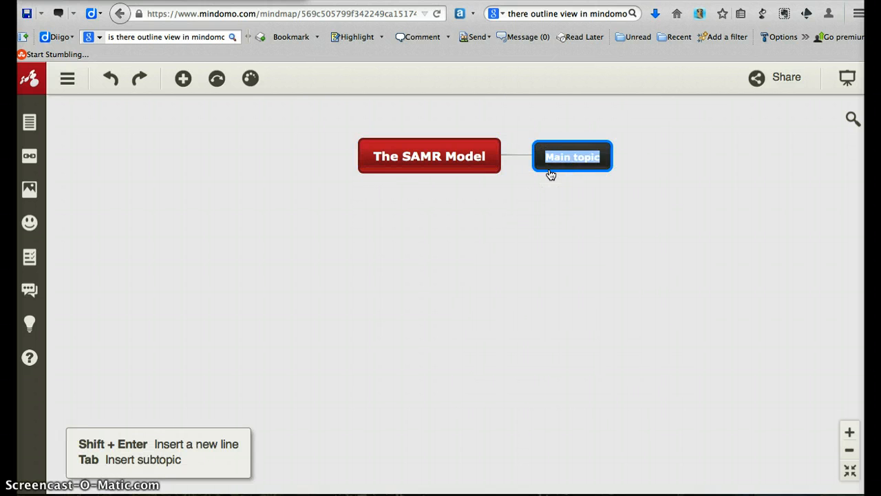
pyautogui.write('Substi')
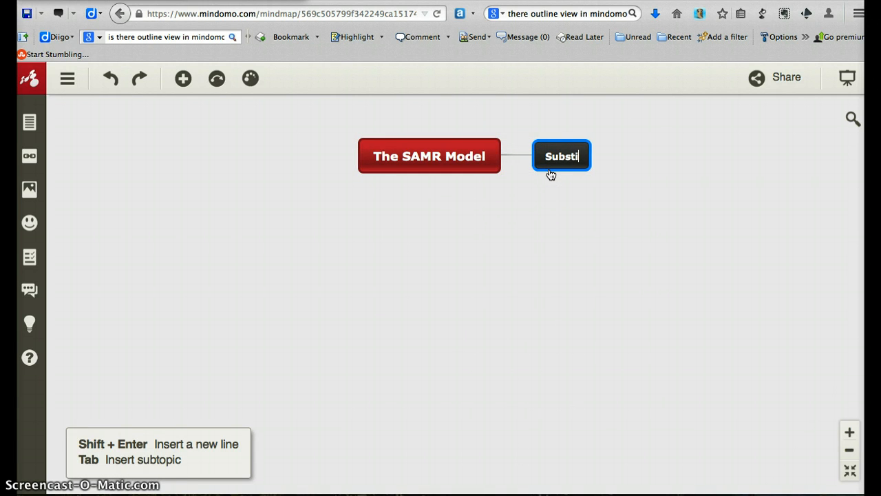
pyautogui.write('tution')
pyautogui.click(567, 210)
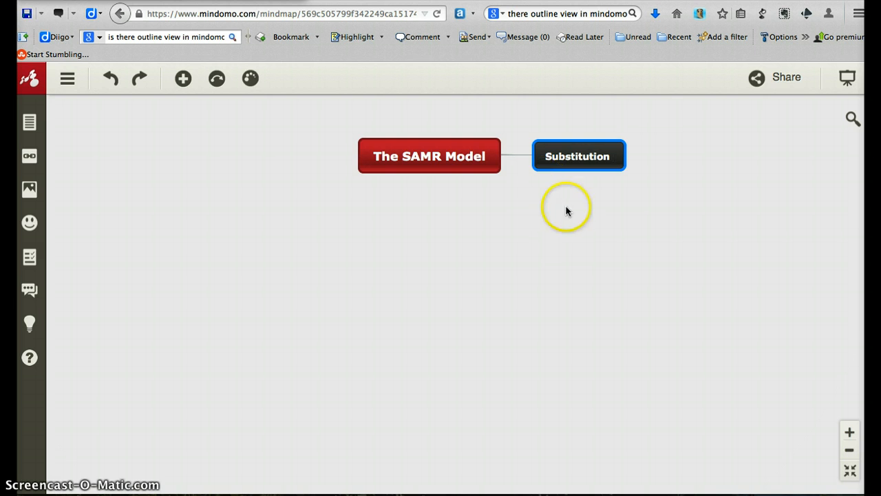
# Examine the font, colour style, layout and shape options of the central topic The SAMR Model
pyautogui.click(624, 141)
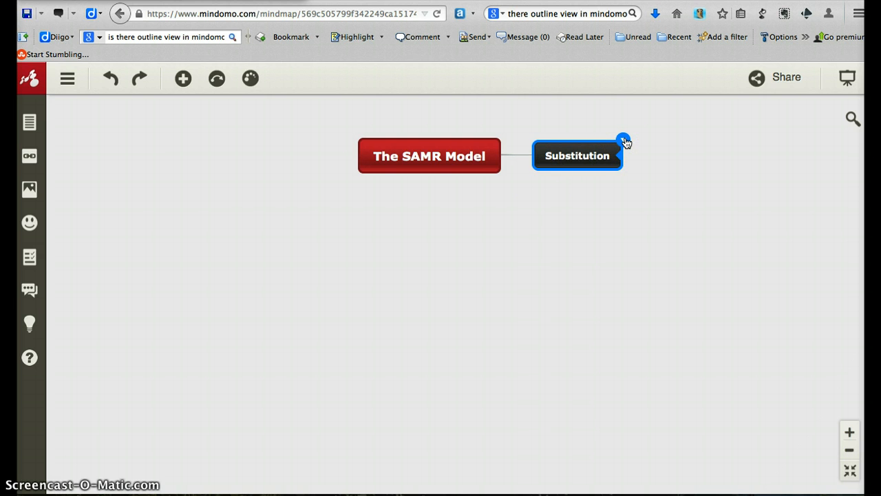
pyautogui.click(600, 152)
pyautogui.click(468, 170)
pyautogui.click(503, 137)
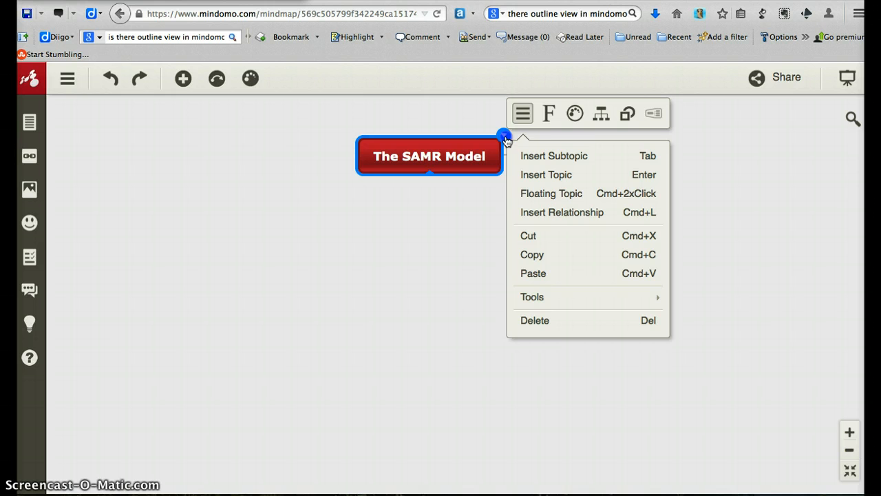
pyautogui.click(550, 118)
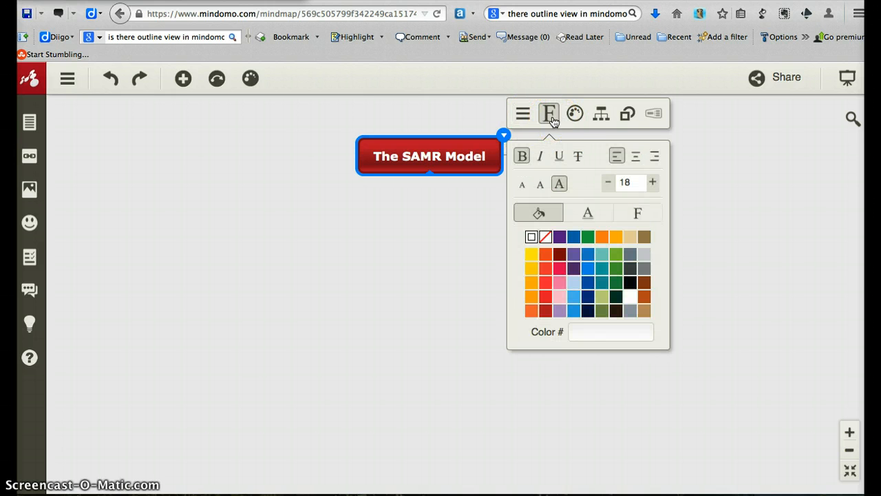
pyautogui.click(572, 116)
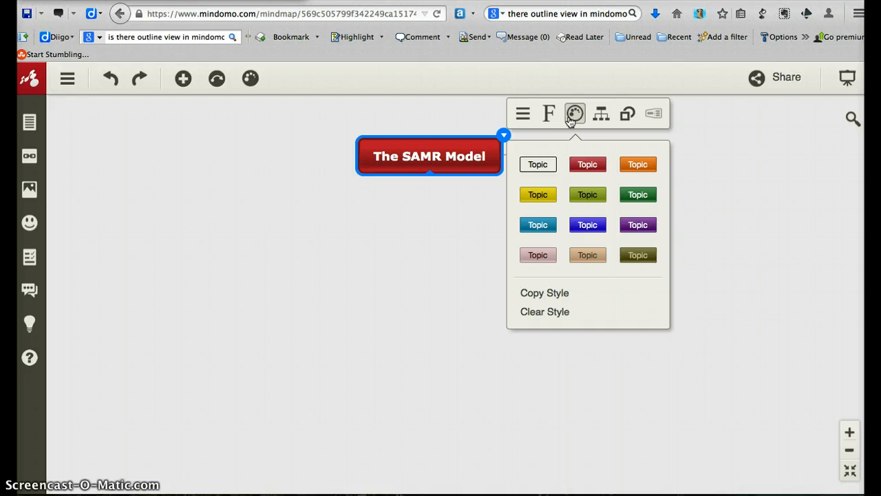
pyautogui.click(601, 114)
pyautogui.click(626, 114)
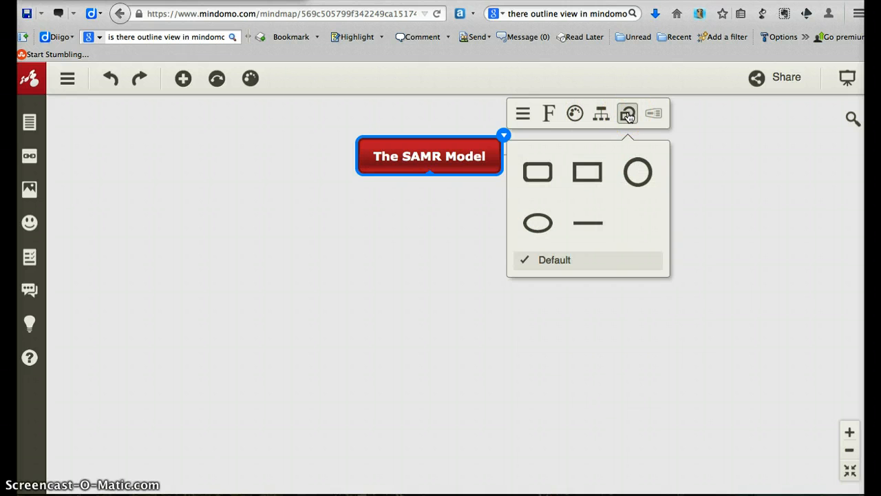
pyautogui.click(522, 114)
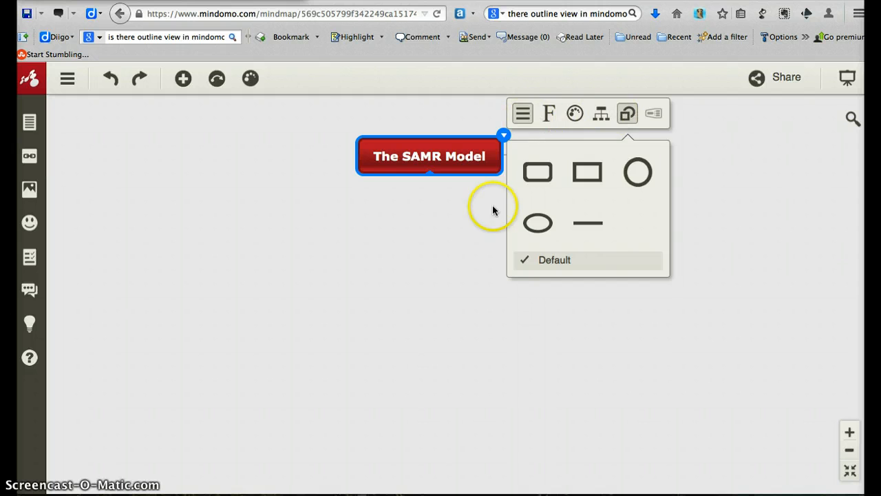
pyautogui.click(471, 241)
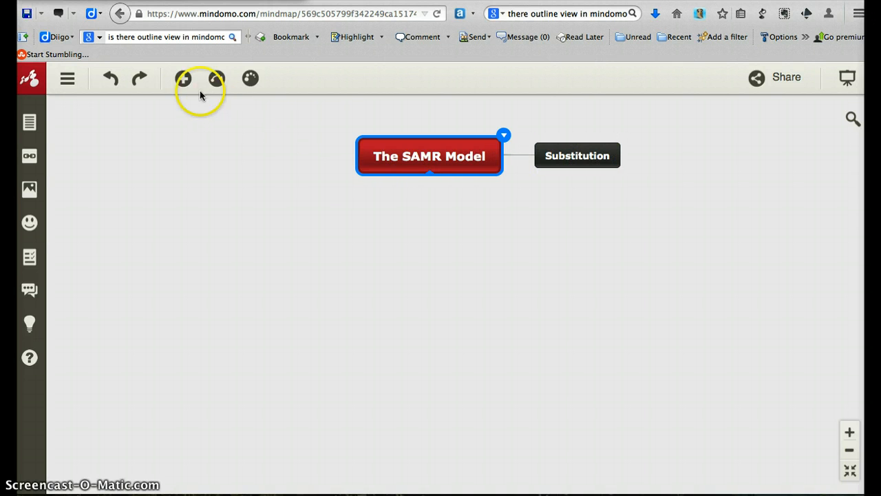
# Add a second main topic named "Augmentation" to the central topic The SAMR Model
pyautogui.click(183, 80)
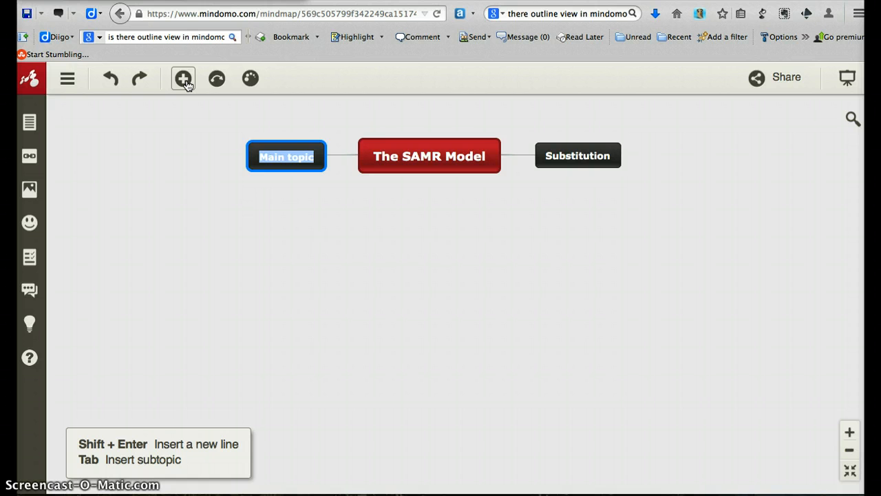
pyautogui.write('Augem')
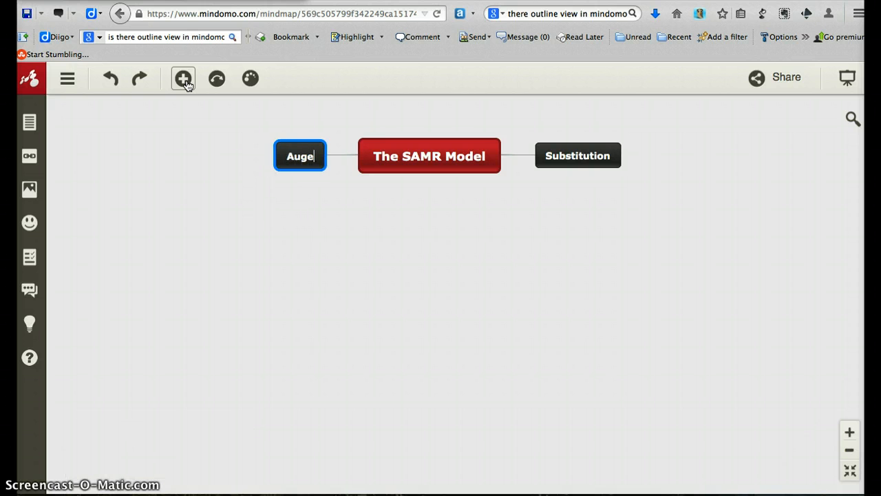
pyautogui.press('BackSpace')
pyautogui.press('BackSpace')
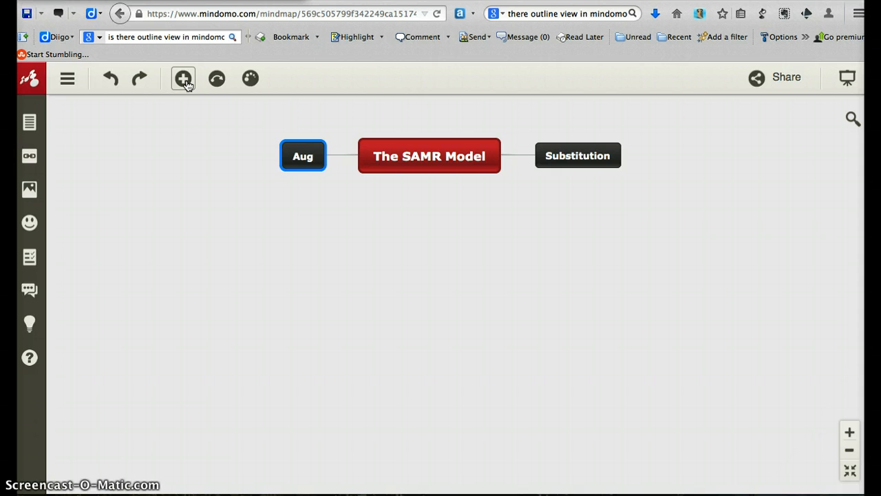
pyautogui.write('mentation')
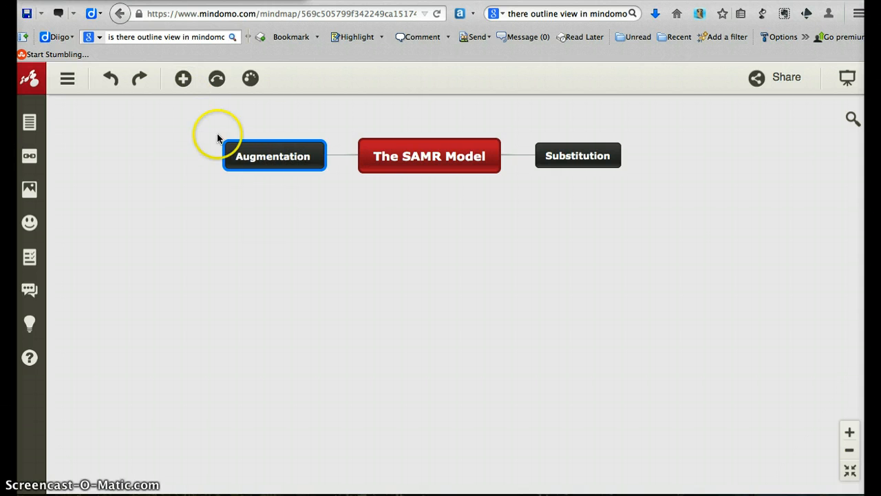
pyautogui.click(270, 215)
# Add a main topic named "Modification" beneath the central topic The SAMR Model and move it slightly farther down
pyautogui.click(327, 140)
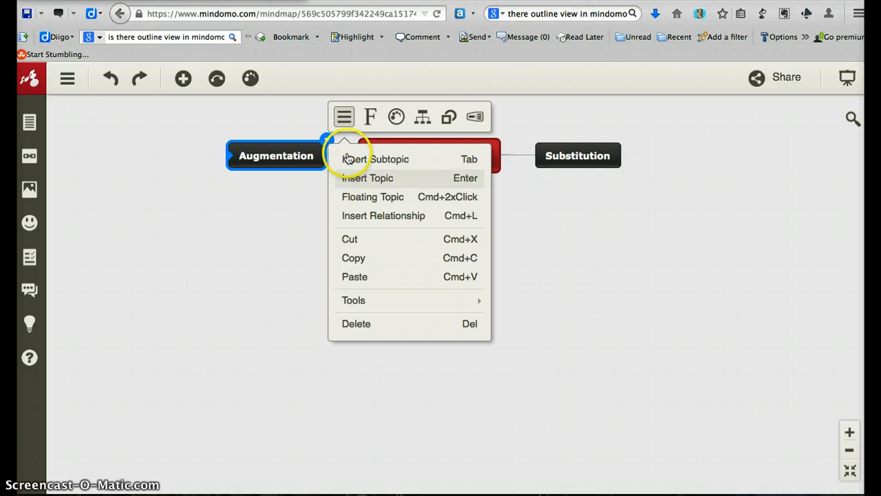
pyautogui.click(262, 204)
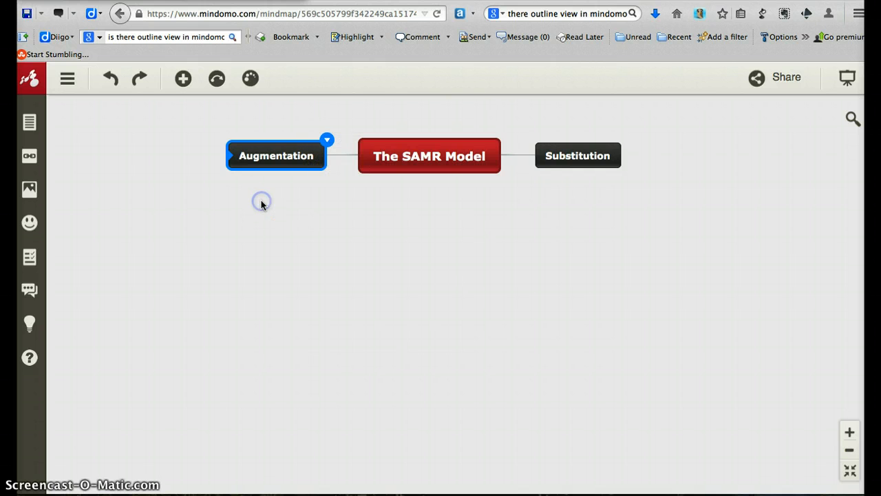
pyautogui.click(410, 172)
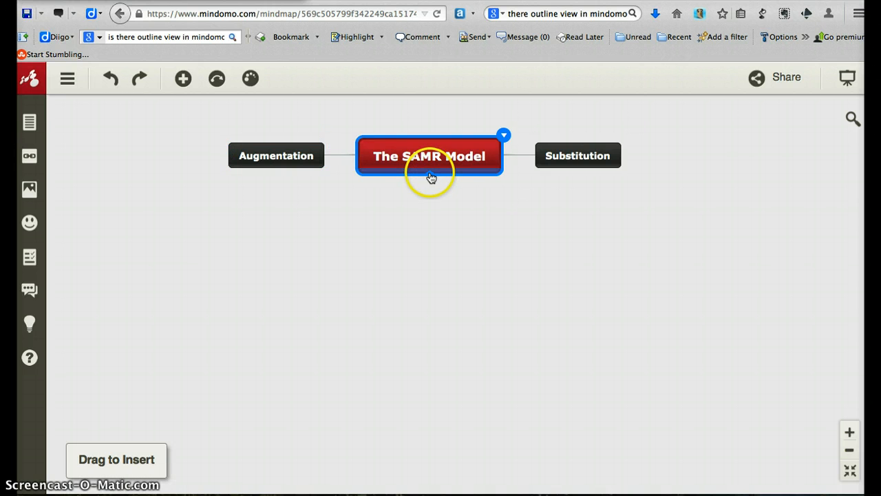
pyautogui.moveTo(431, 179); pyautogui.dragTo(436, 207)
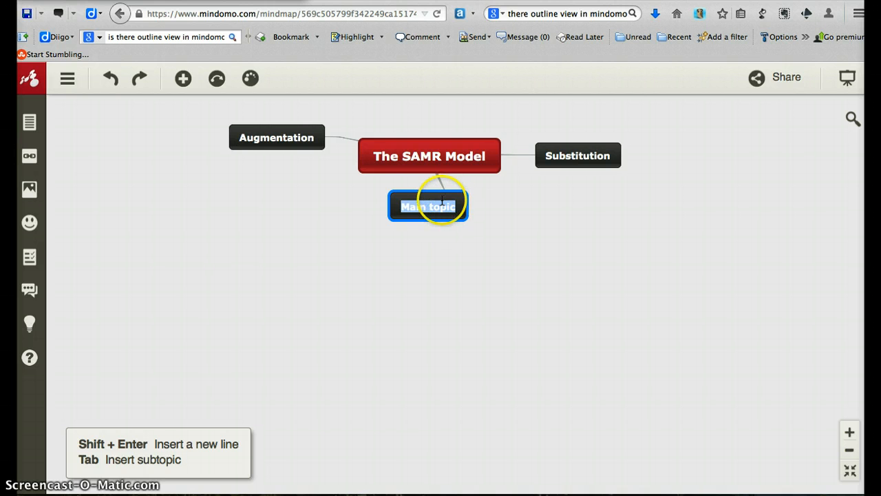
pyautogui.write('Modific')
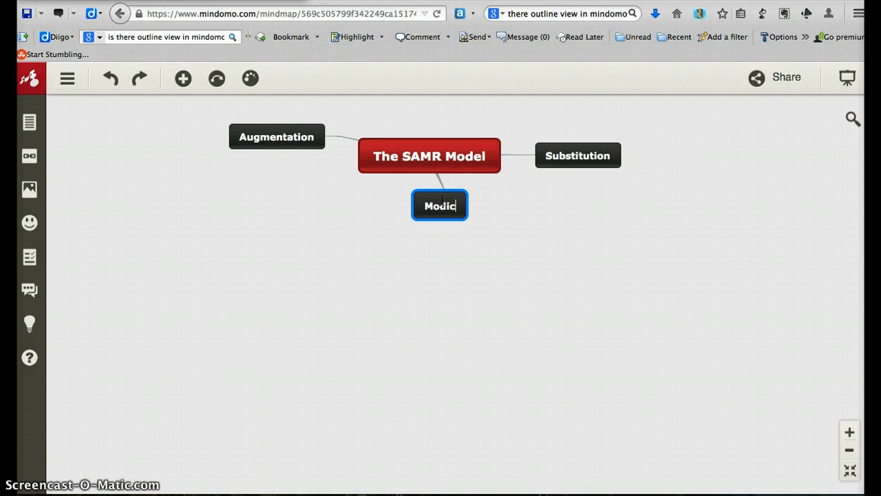
pyautogui.write('ation')
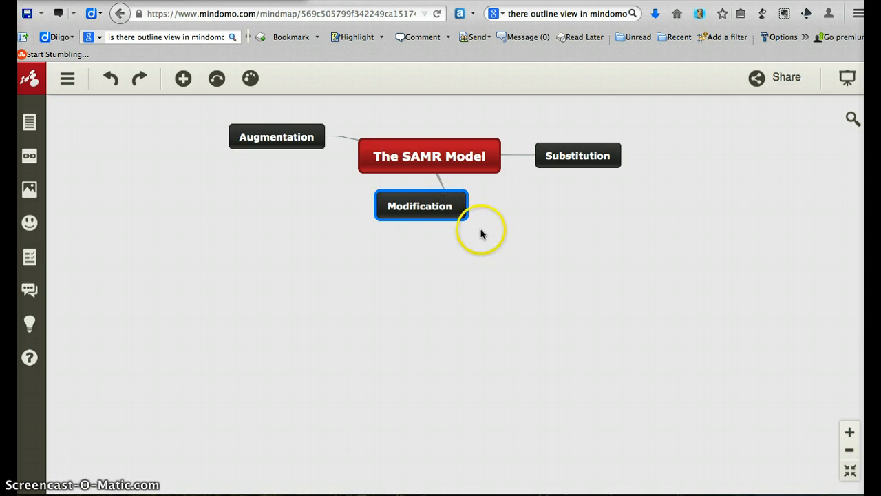
pyautogui.press('Return')
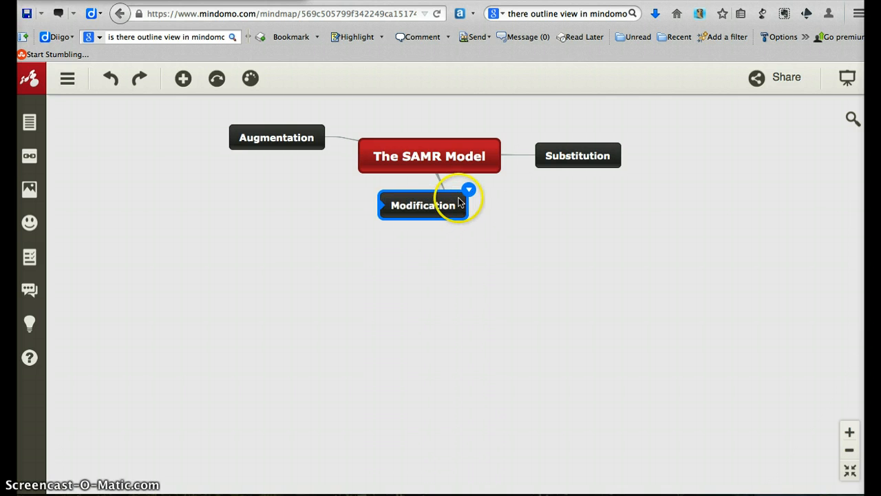
pyautogui.moveTo(436, 196); pyautogui.dragTo(455, 197)
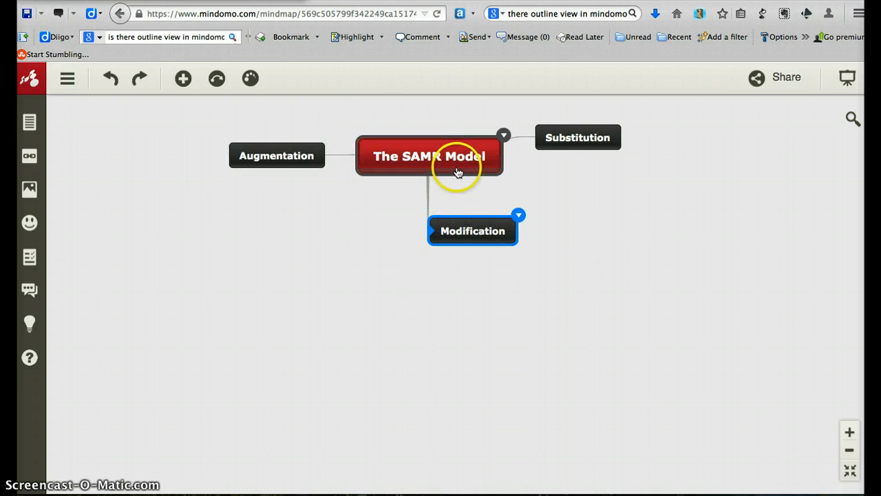
# Insert a fourth main topic named "Redefinition" beneath the central topic, beside Modification
pyautogui.click(457, 167)
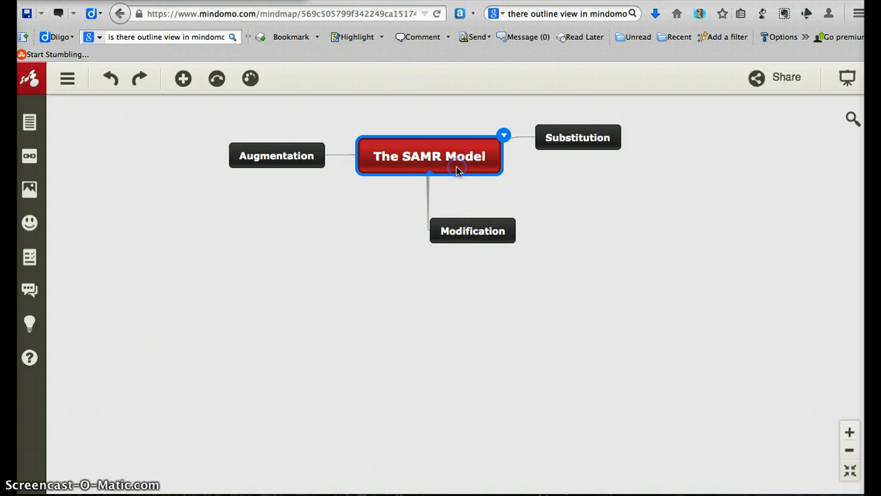
pyautogui.rightClick(359, 224)
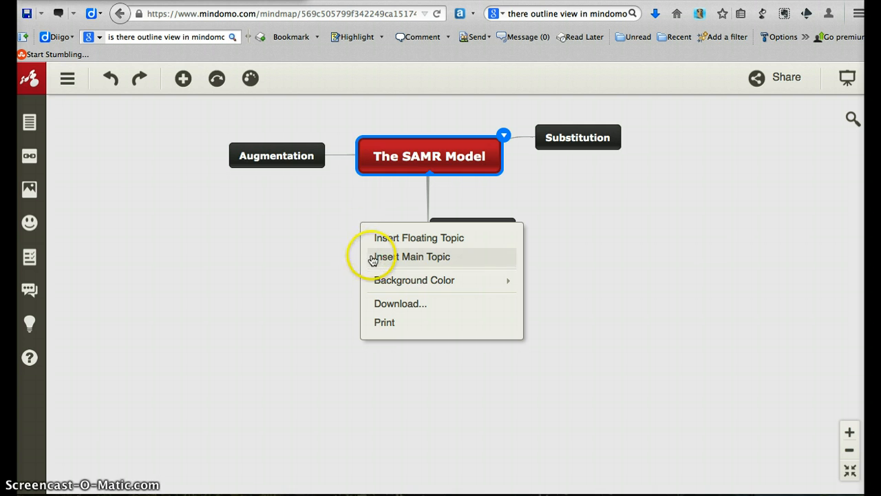
pyautogui.click(373, 258)
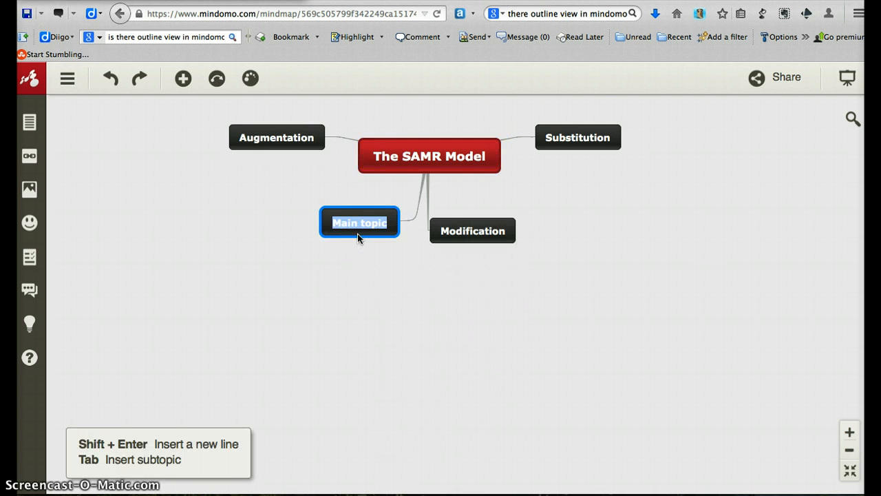
pyautogui.write('Rede')
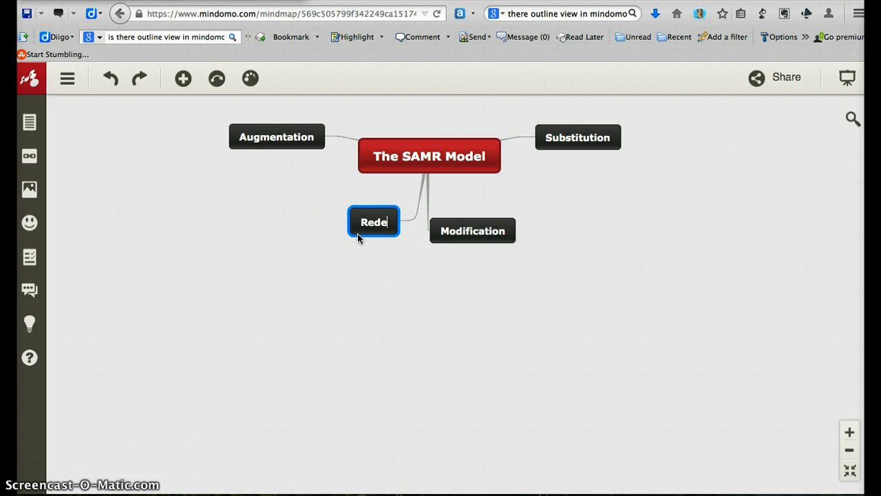
pyautogui.write('finition')
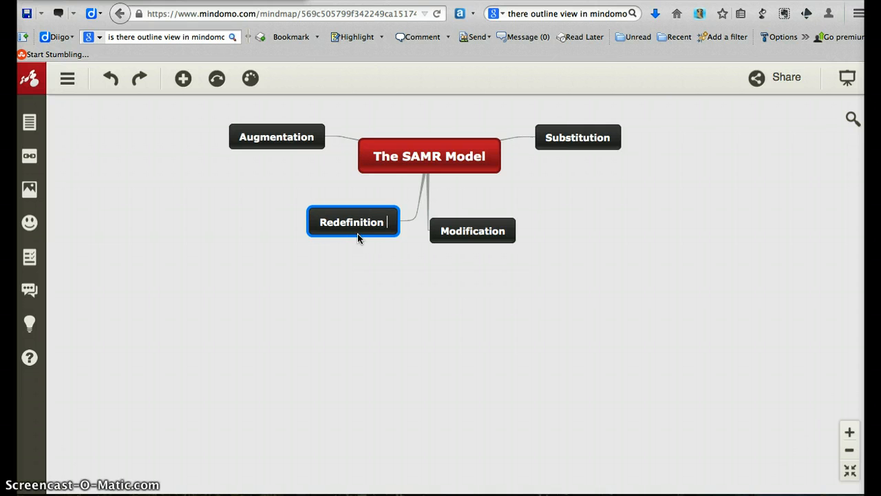
pyautogui.click(369, 274)
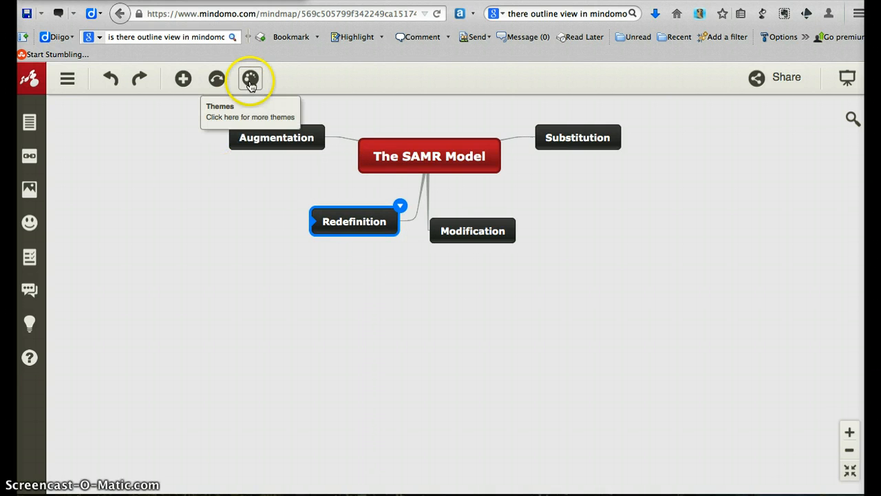
# Change the layout of the central topic The SAMR Model to a downward organisation chart with its topics in one row
pyautogui.click(416, 145)
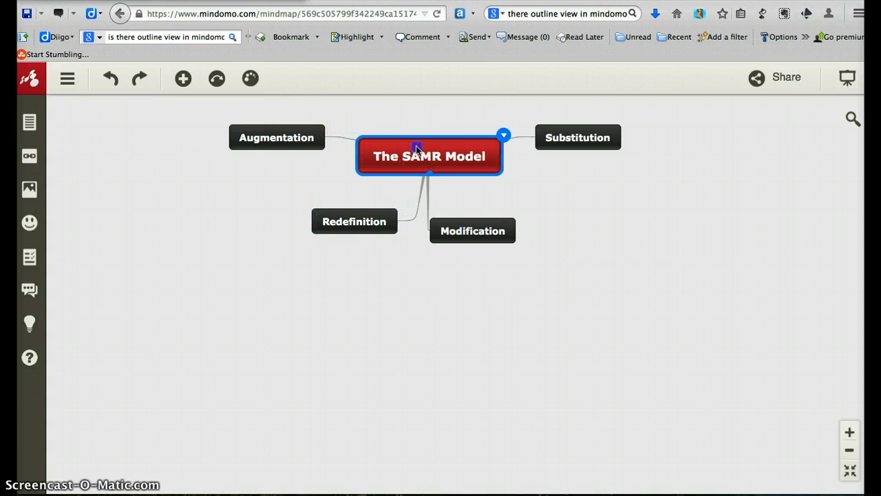
pyautogui.click(503, 134)
pyautogui.click(601, 112)
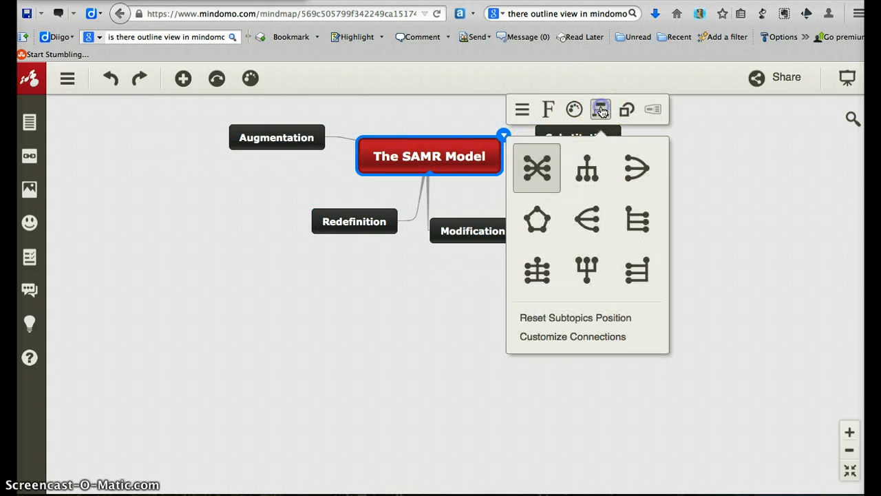
pyautogui.click(588, 157)
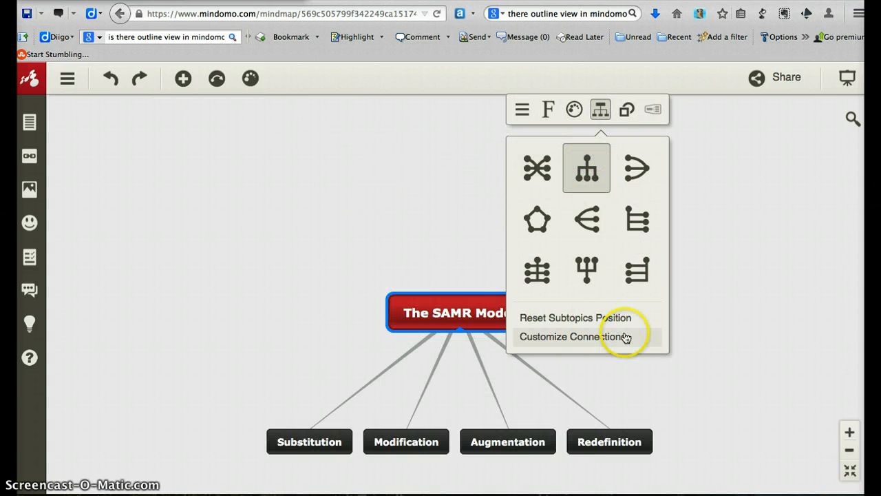
pyautogui.click(727, 340)
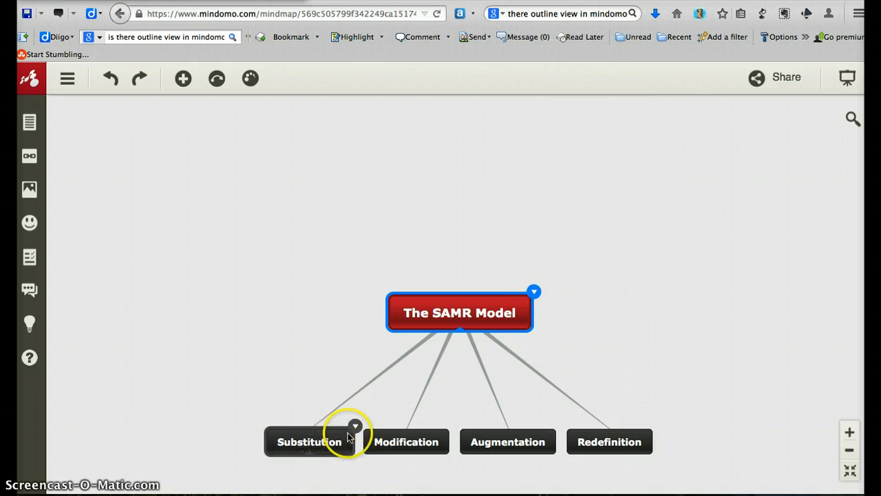
# Apply the olive green topic style to the Substitution topic
pyautogui.click(356, 427)
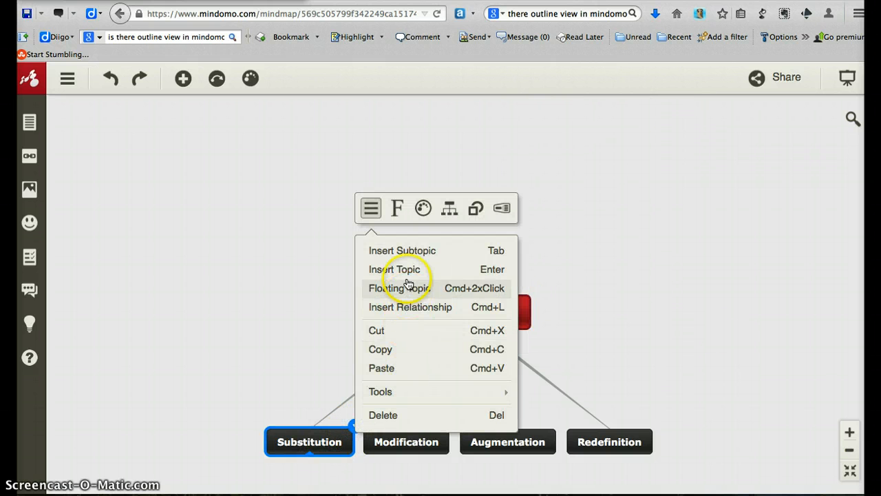
pyautogui.click(424, 208)
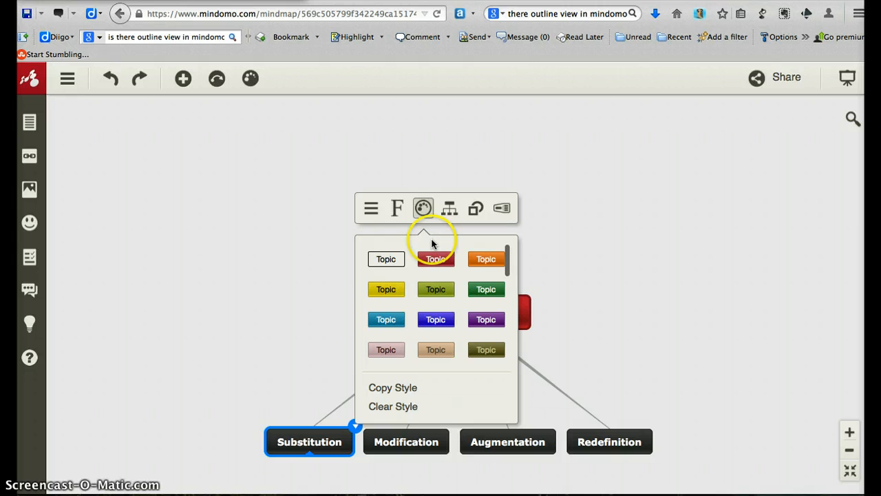
pyautogui.click(436, 290)
# Select the Modification, Augmentation and Redefinition topics together and give them the olive green topic style
pyautogui.click(414, 444)
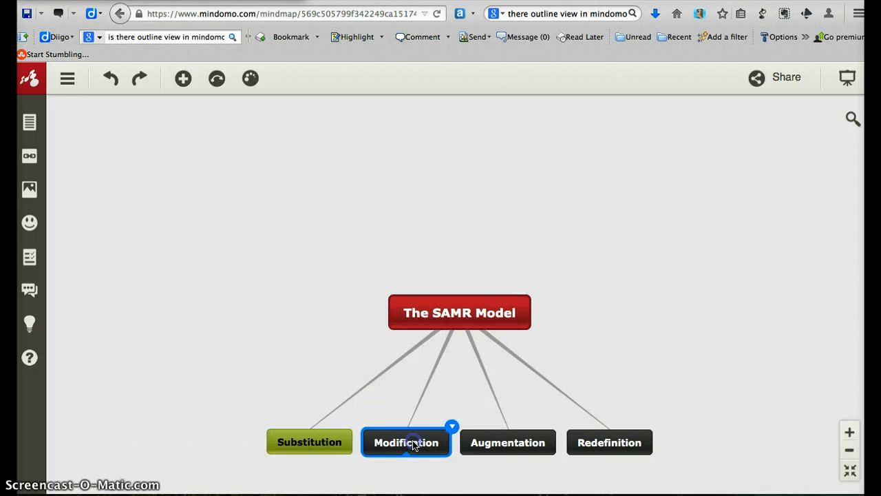
pyautogui.click(515, 435)
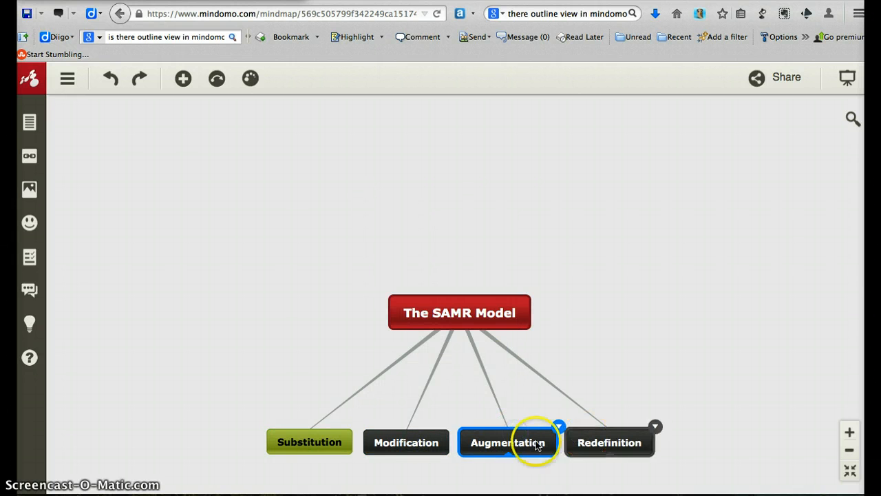
pyautogui.keyDown('shift'); pyautogui.click(427, 443); pyautogui.keyUp('shift')
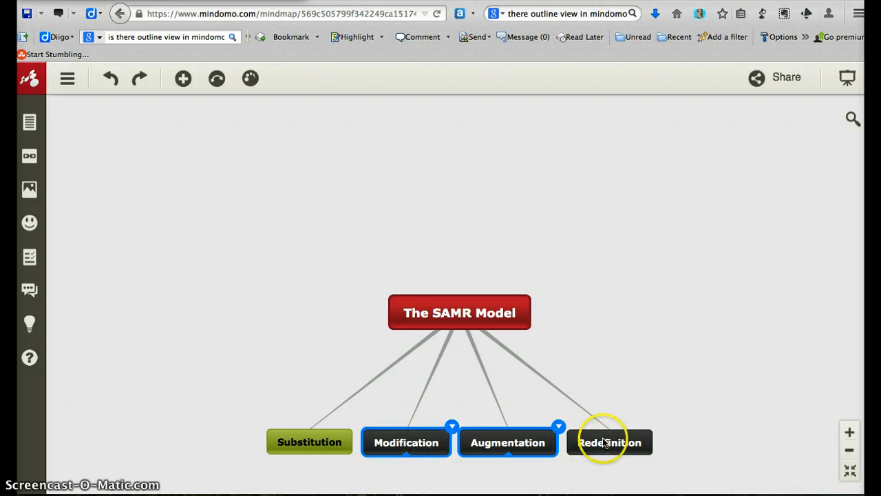
pyautogui.keyDown('shift'); pyautogui.click(606, 443); pyautogui.keyUp('shift')
pyautogui.click(655, 428)
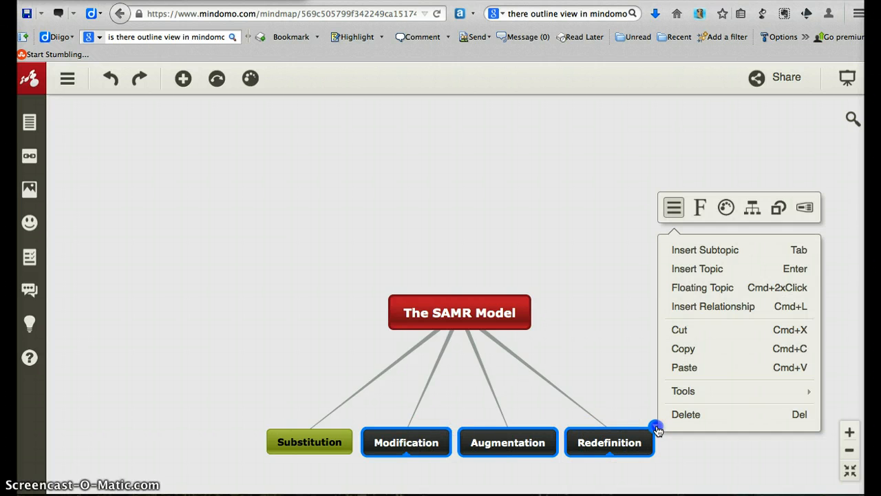
pyautogui.click(726, 207)
pyautogui.click(737, 303)
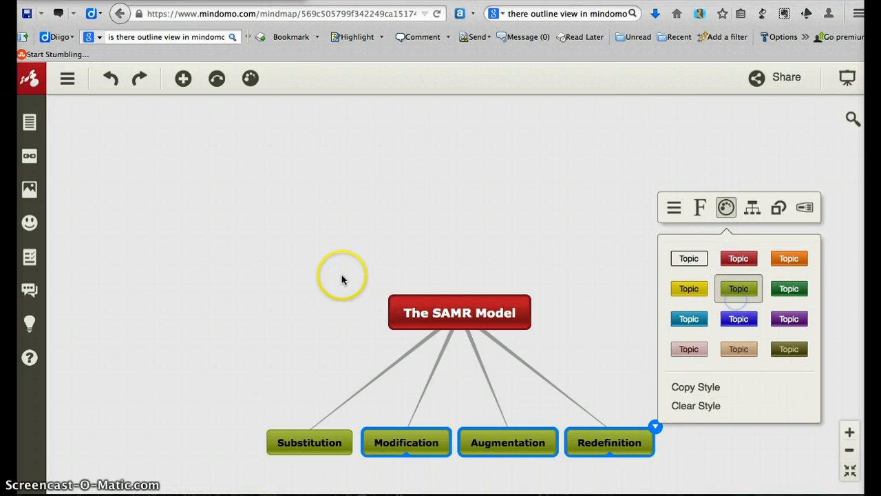
pyautogui.click(252, 280)
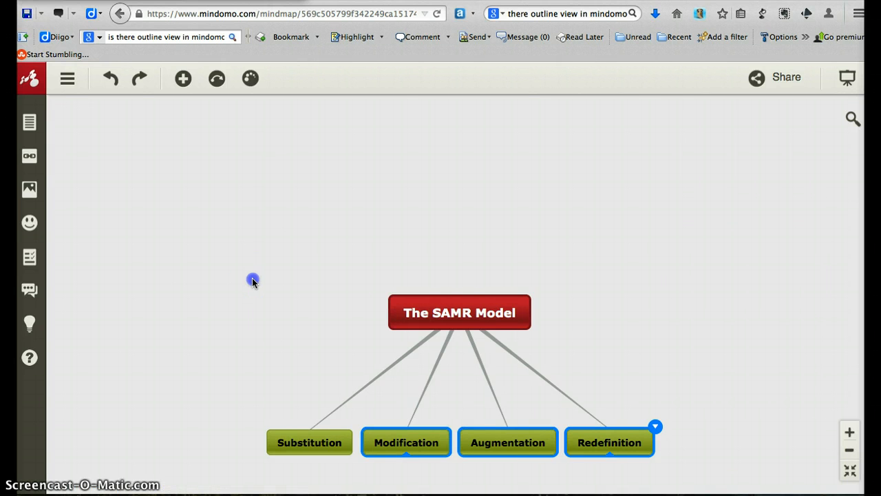
pyautogui.click(539, 308)
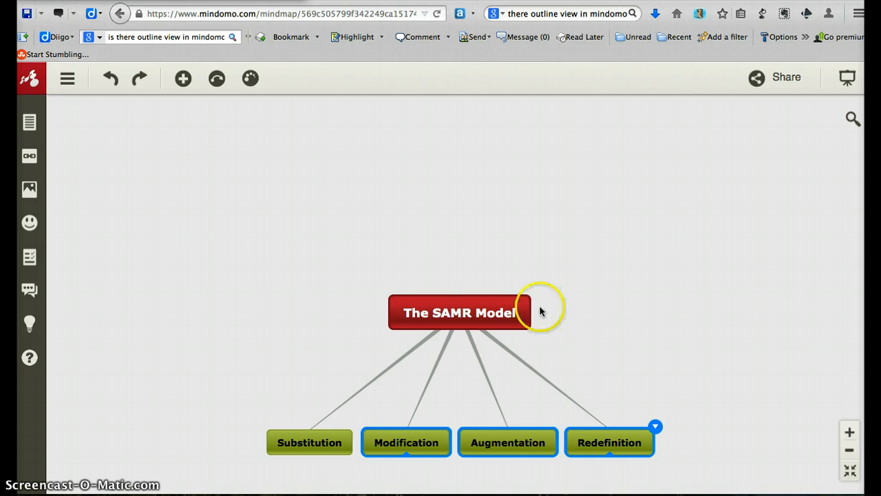